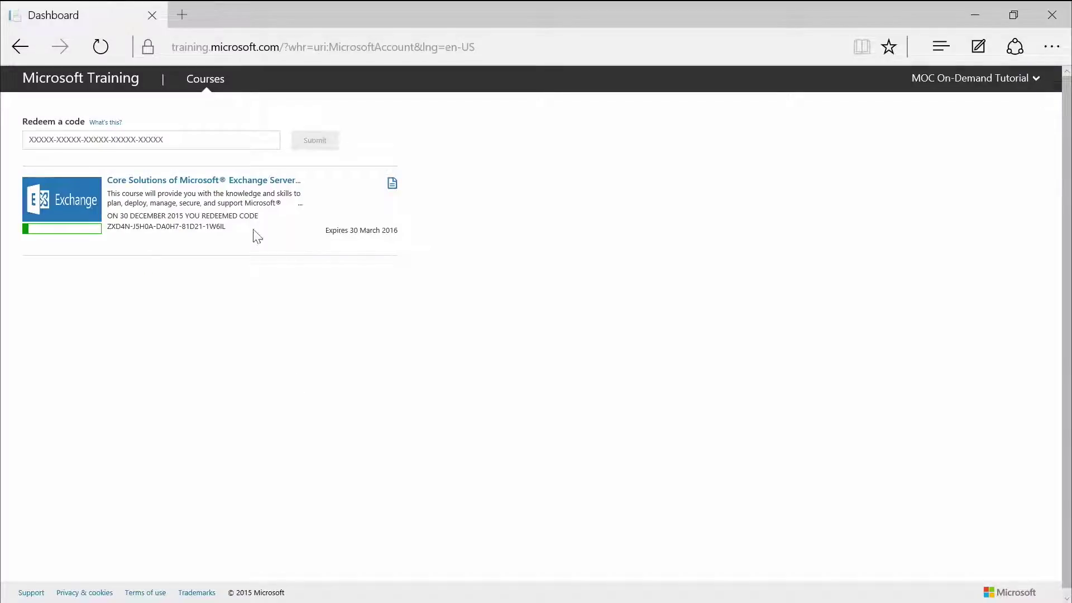
Step: Launch the Core Solutions of Microsoft Exchange Server 2013 course from the dashboard
left_click(239, 184)
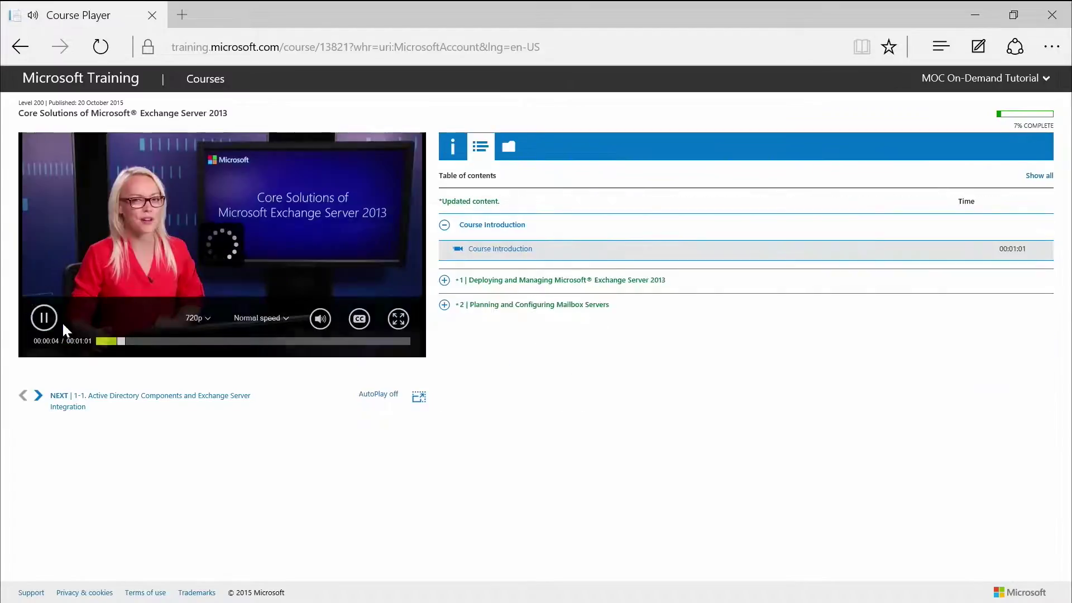
Step: Pause the introduction video, return to the dashboard, and reopen the Exchange Server 2013 course
left_click(44, 319)
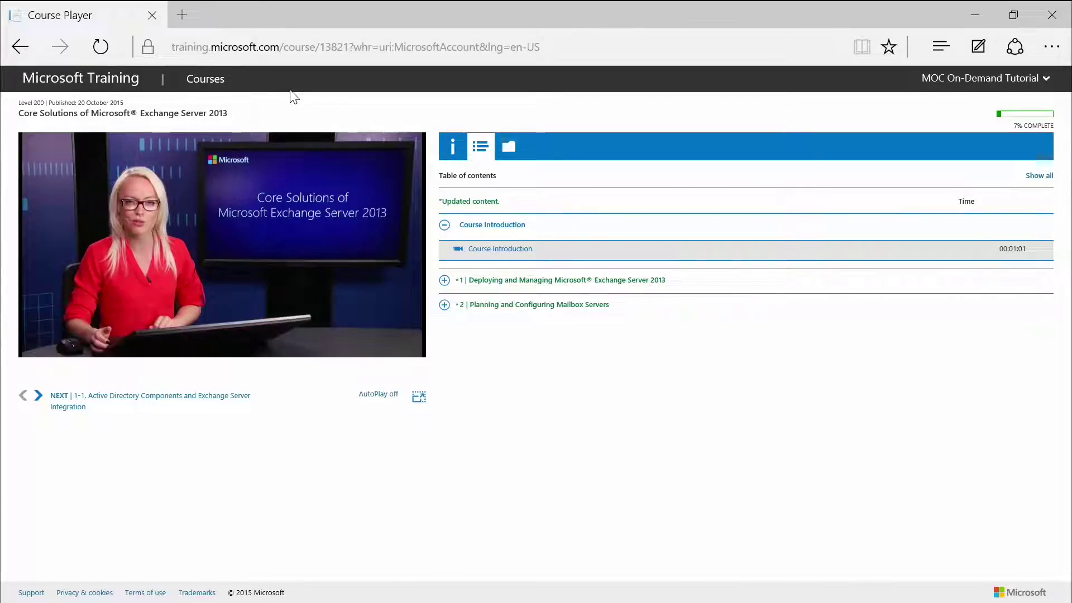
left_click(210, 78)
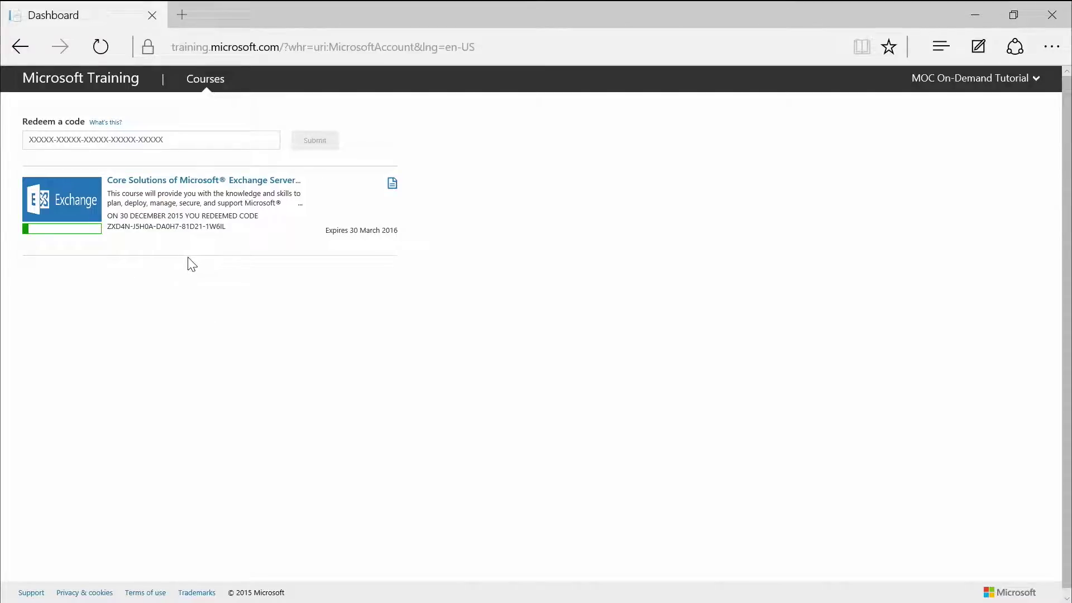
left_click(220, 182)
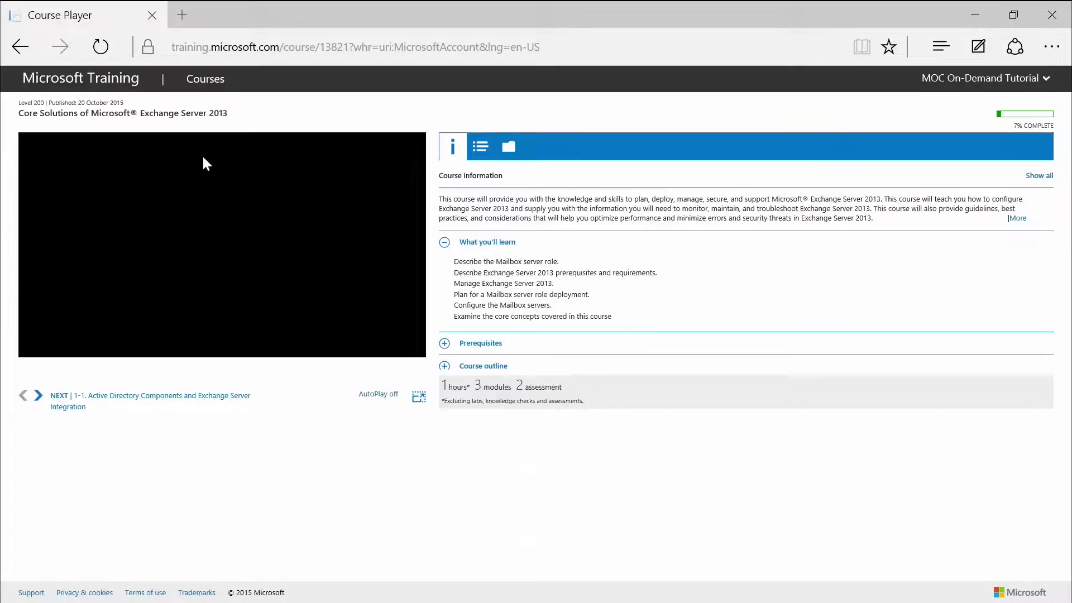
Step: Play the introduction video and check the MOC On-Demand Tutorial account dropdown
left_click(45, 318)
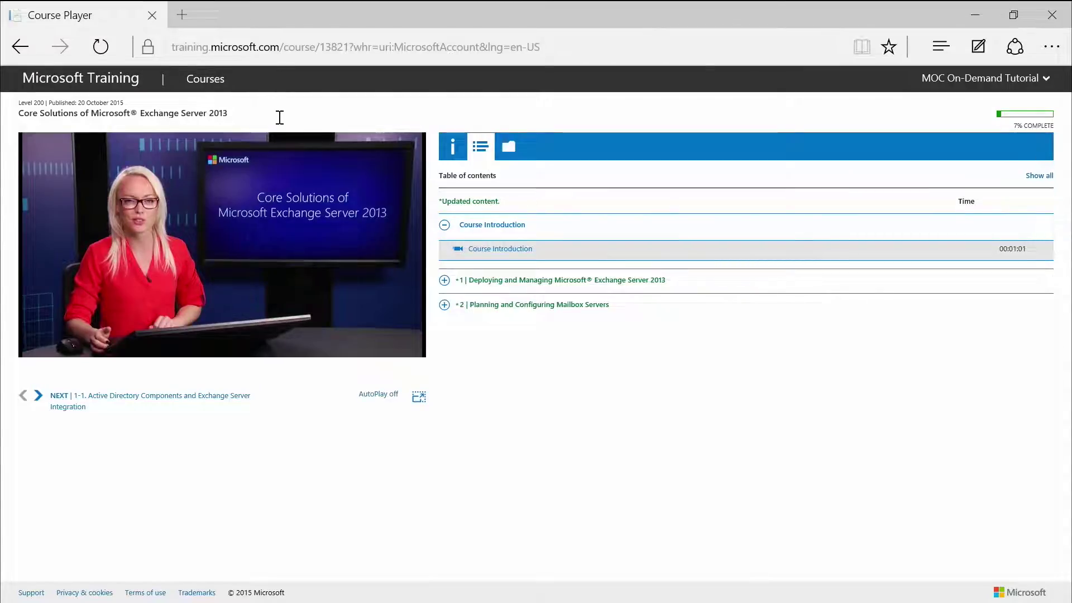
left_click(1040, 89)
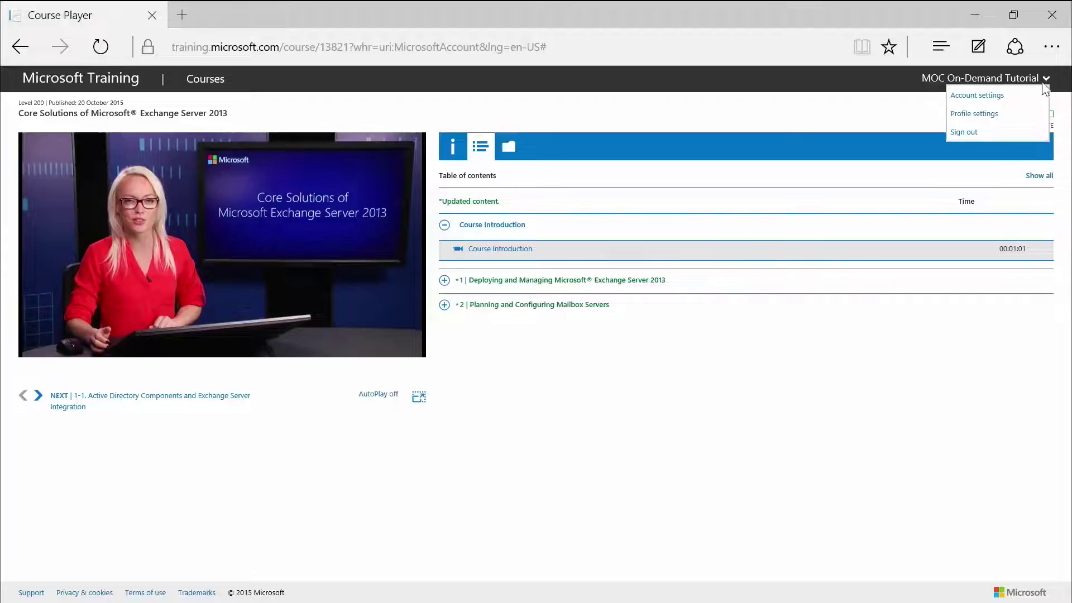
left_click(1043, 84)
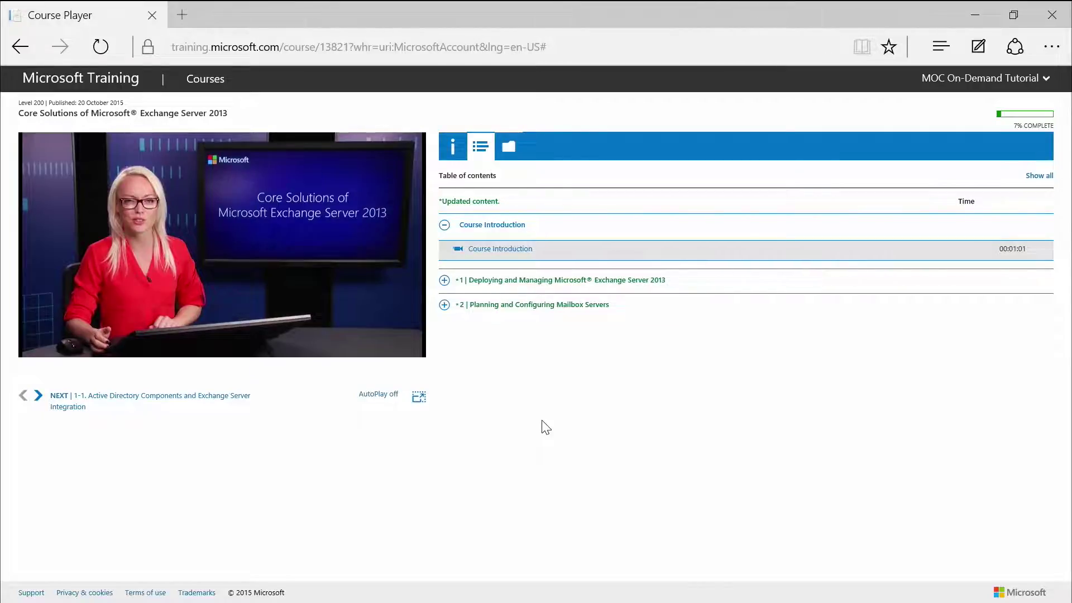
Step: Pause the video, review Course information, then expand Module 1 in the table of contents
key("space")
left_click(458, 147)
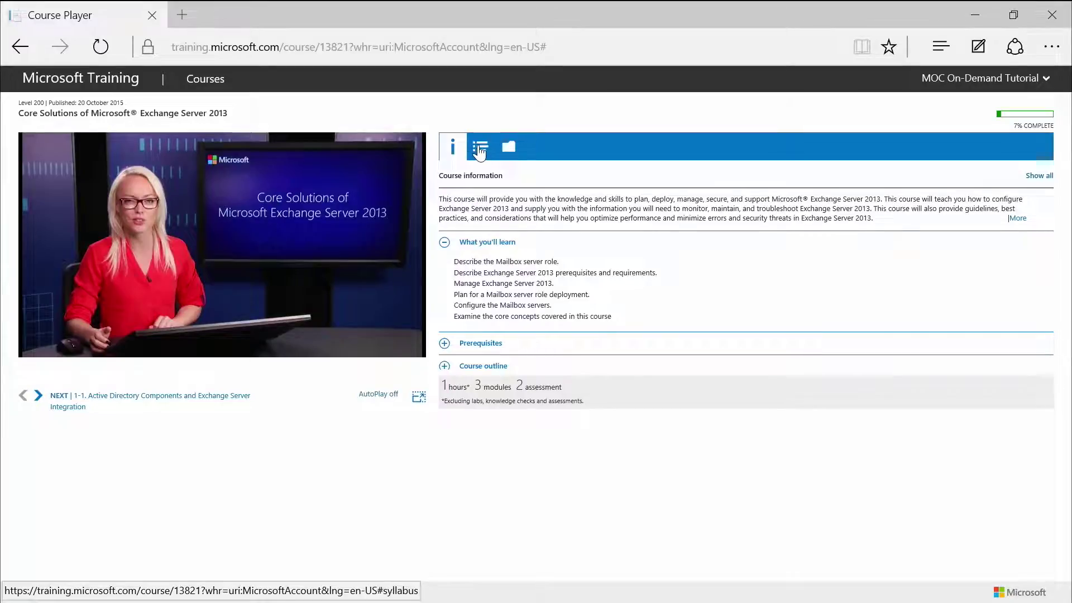
left_click(479, 150)
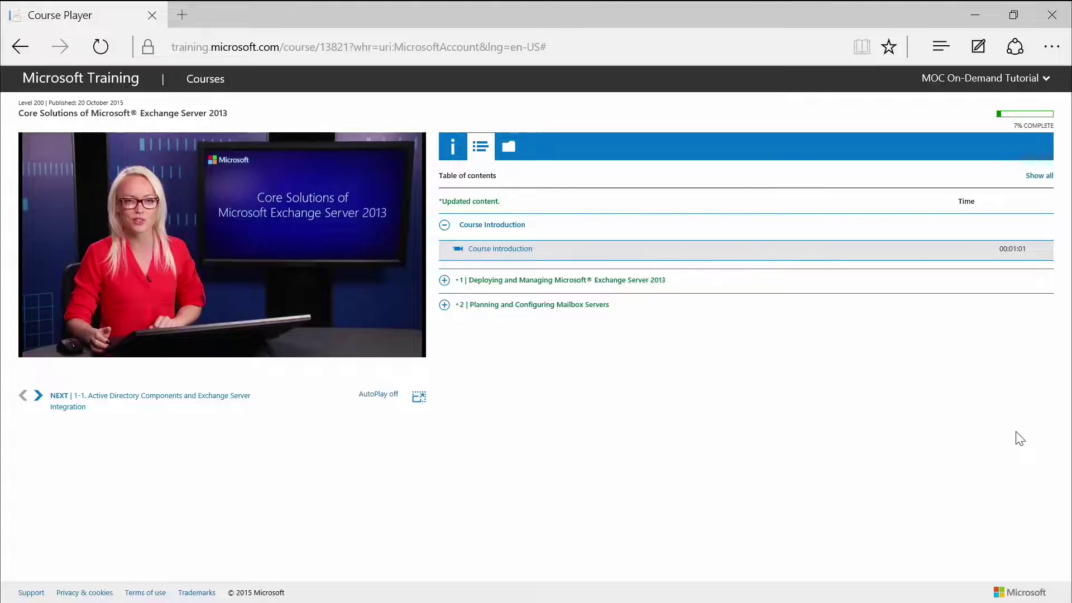
left_click(445, 282)
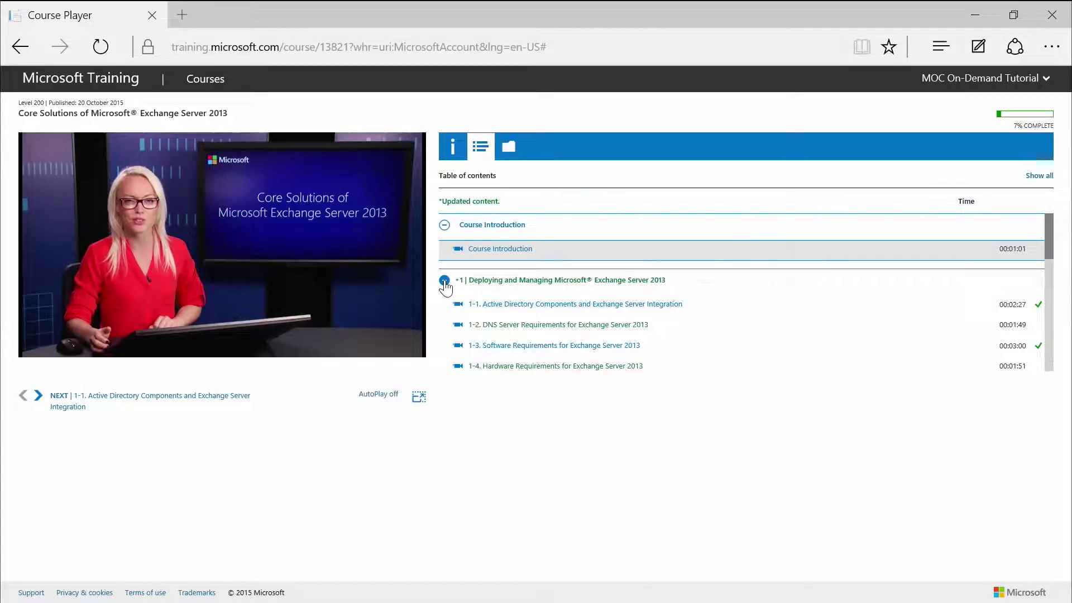
Step: Collapse section 1, then use Show all to expand every section of the table of contents
left_click(445, 281)
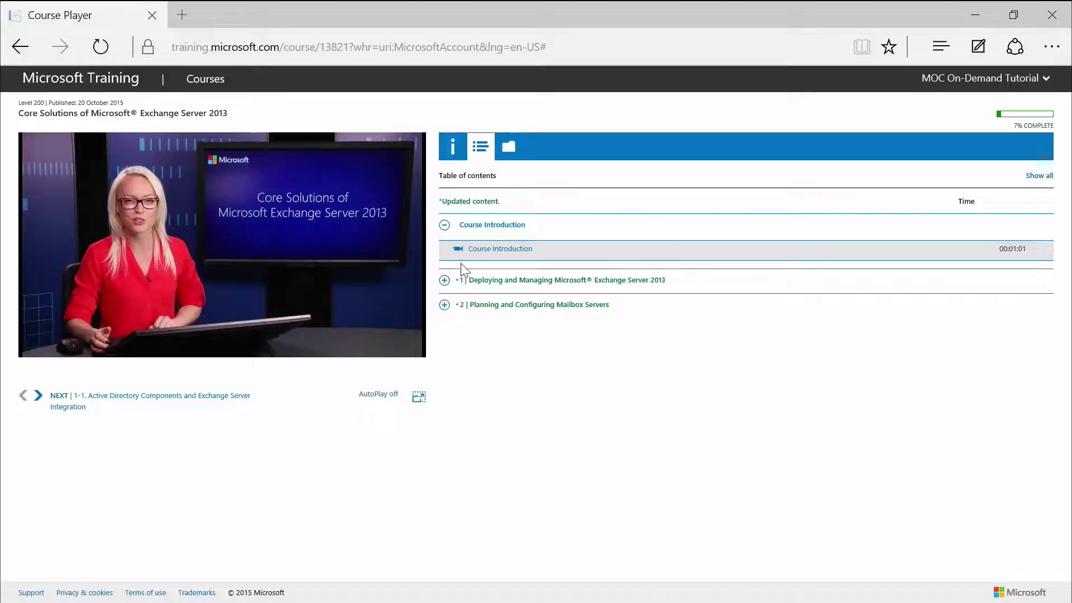
left_click(1039, 176)
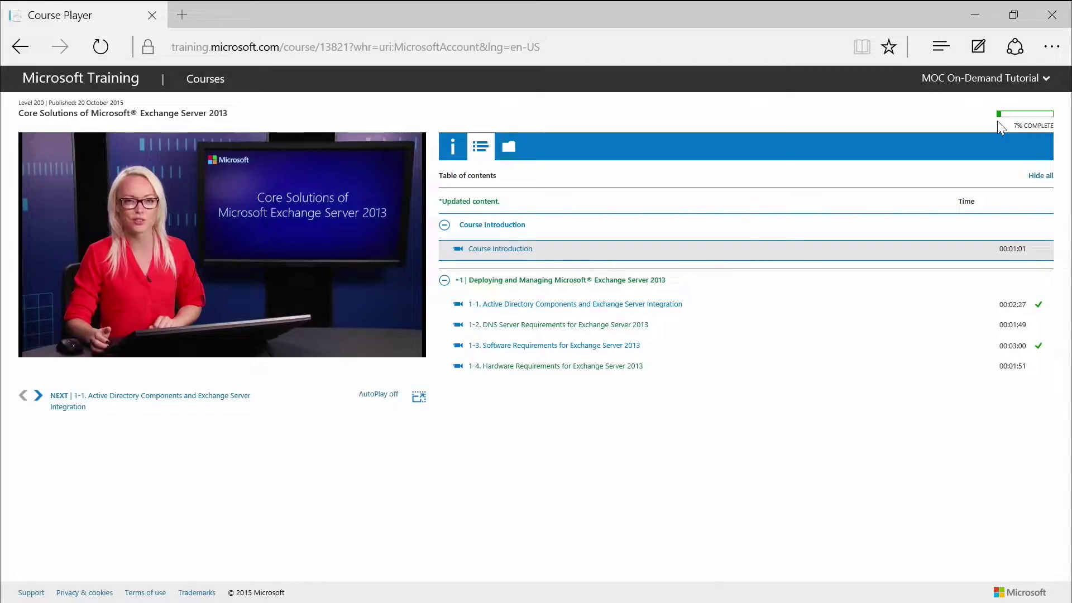
Step: Return to the dashboard and download the course progress document for the Exchange Server 2013 course
left_click(194, 92)
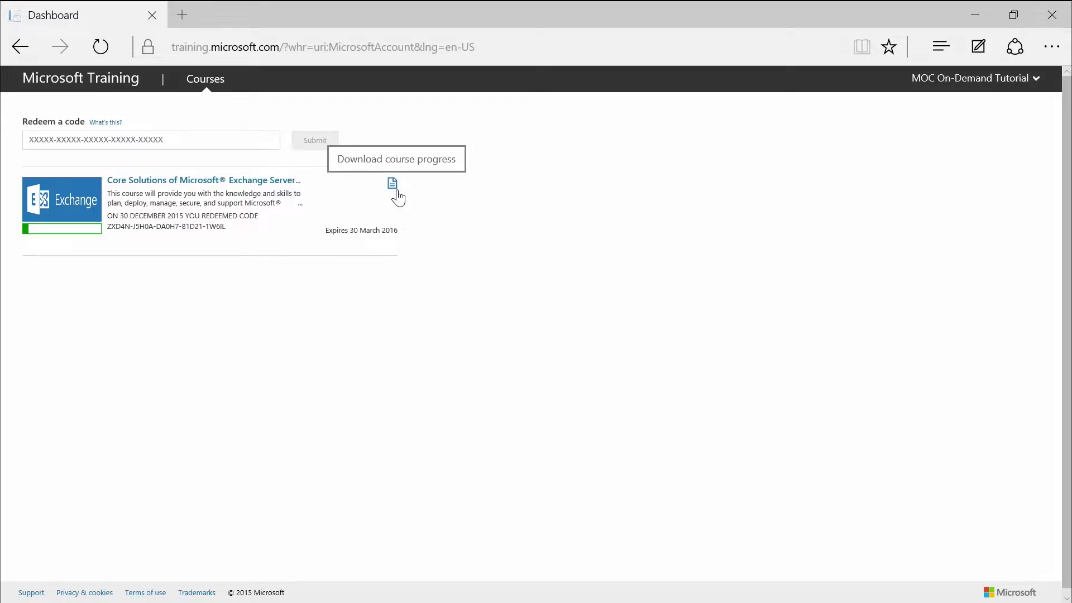
left_click(393, 185)
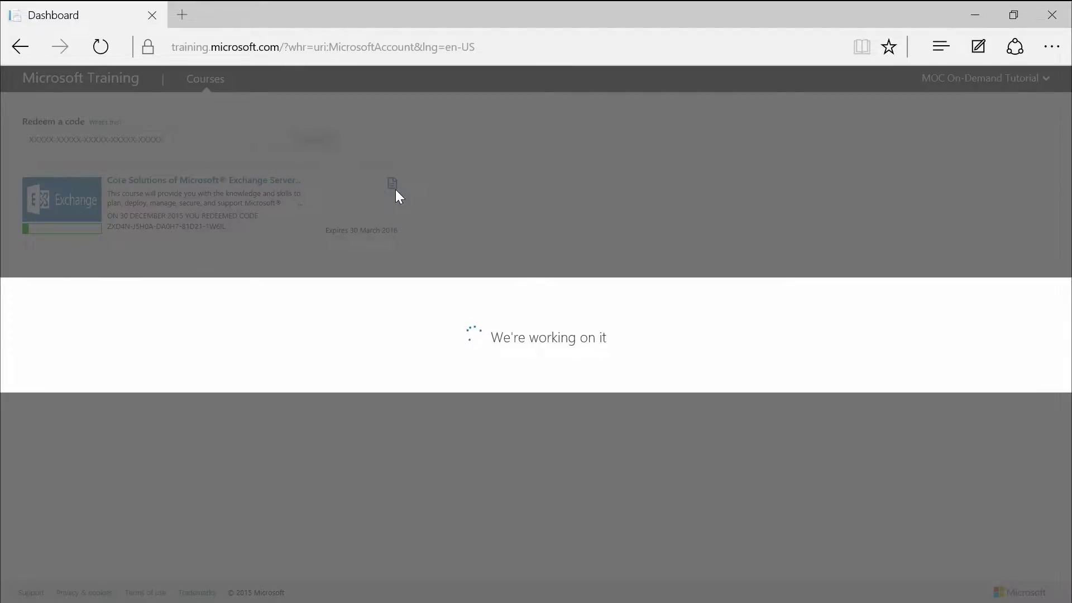